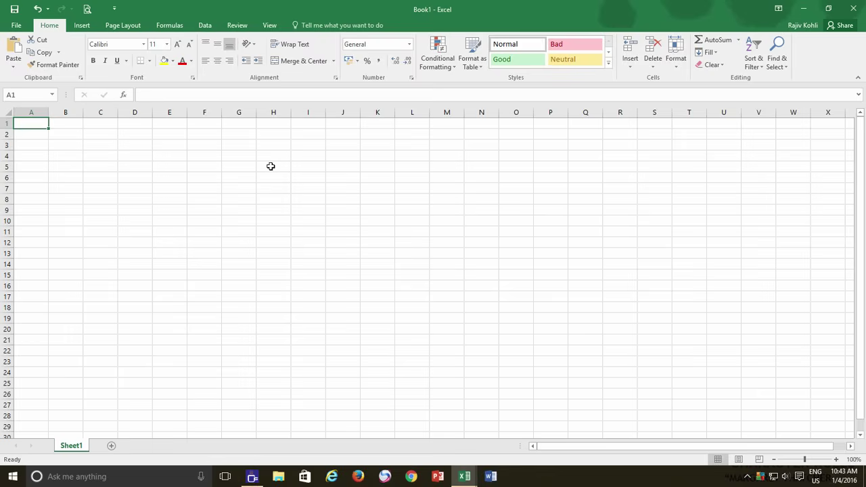
Step: Check the blank workbook's print preview and show its sheet in Page Layout view to look over the page
{"action": "left_click", "coordinate": [88, 10]}
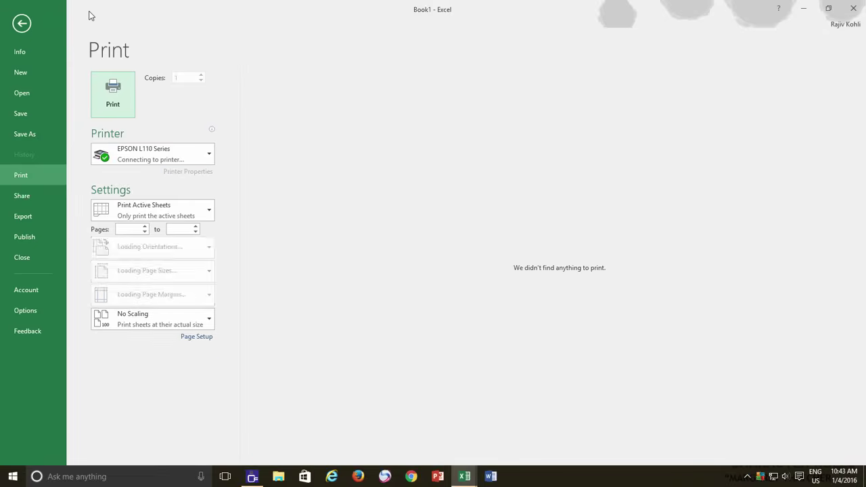
{"action": "left_click", "coordinate": [22, 23]}
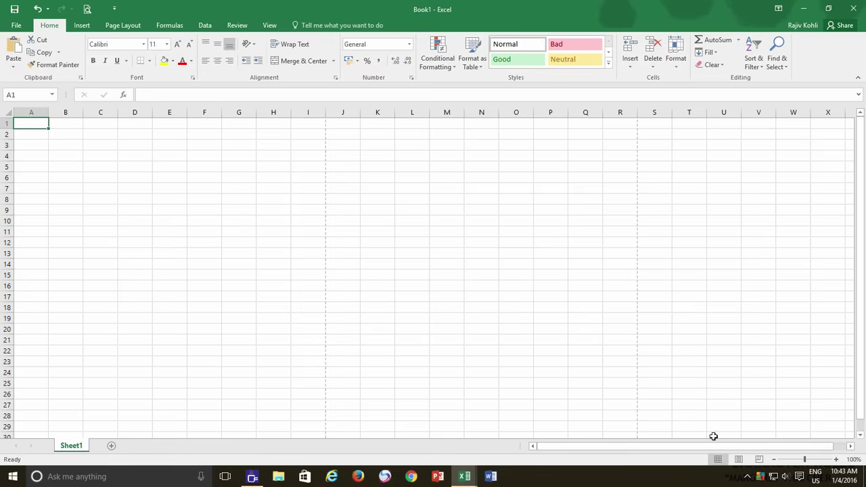
{"action": "left_click", "coordinate": [739, 460]}
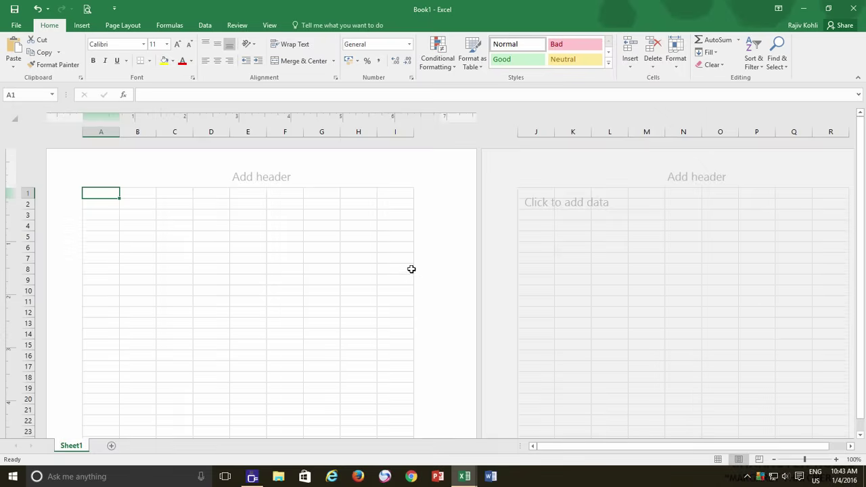
{"action": "scroll", "coordinate": [420, 274], "scroll_direction": "down", "scroll_amount": 4}
{"action": "scroll", "coordinate": [420, 278], "scroll_direction": "down", "scroll_amount": 7}
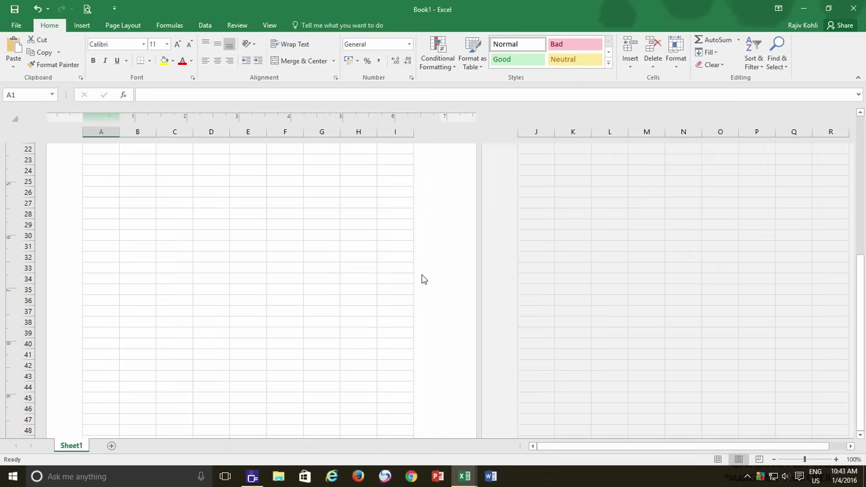
{"action": "scroll", "coordinate": [421, 277], "scroll_direction": "up", "scroll_amount": 3}
{"action": "scroll", "coordinate": [421, 276], "scroll_direction": "up", "scroll_amount": 8}
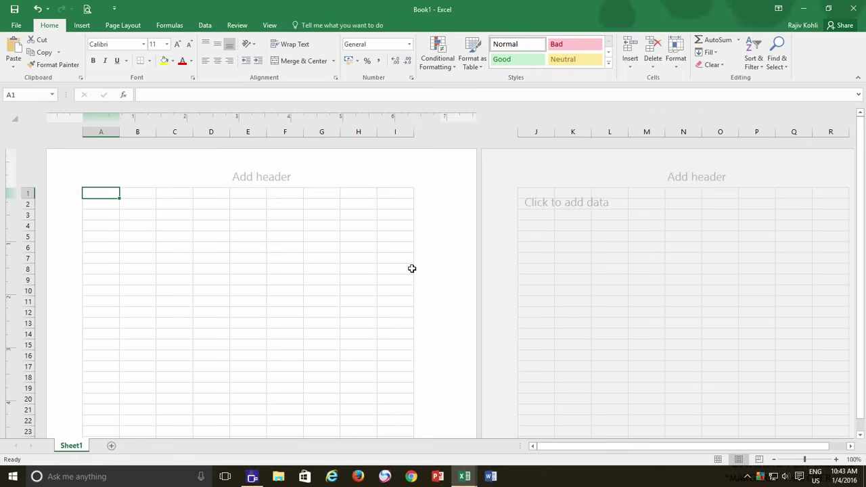
{"action": "left_click", "coordinate": [122, 25]}
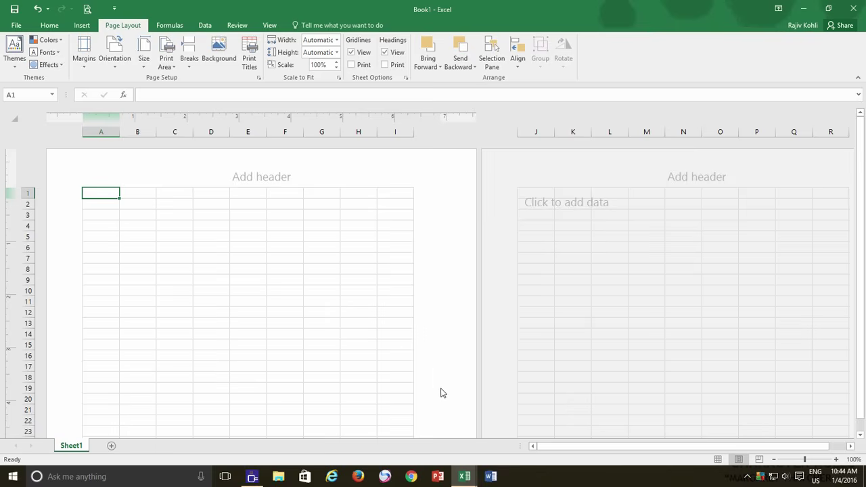
Step: Switch to the Sample File workbook and show the Invoice Copy sheet in Page Layout view
{"action": "mouse_move", "coordinate": [467, 475]}
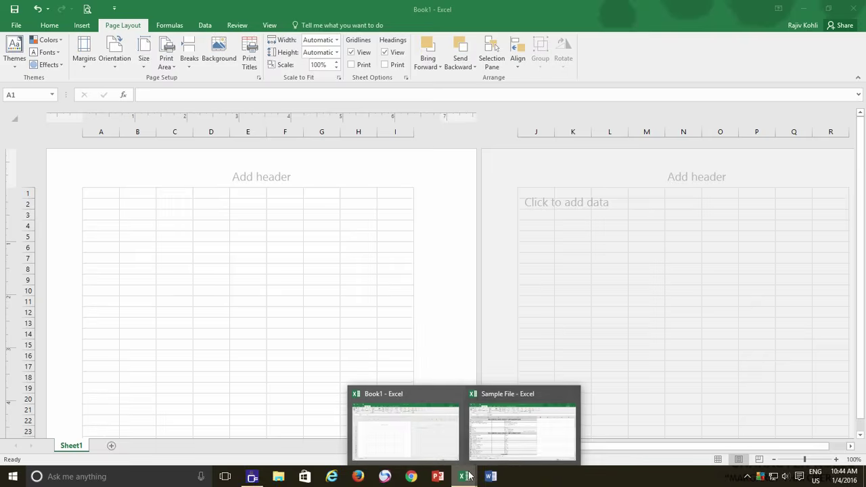
{"action": "left_click", "coordinate": [498, 437]}
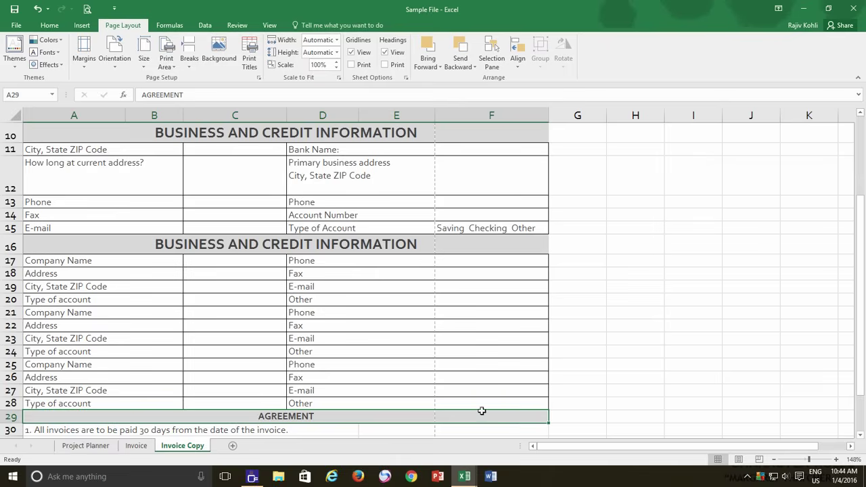
{"action": "left_click", "coordinate": [738, 460]}
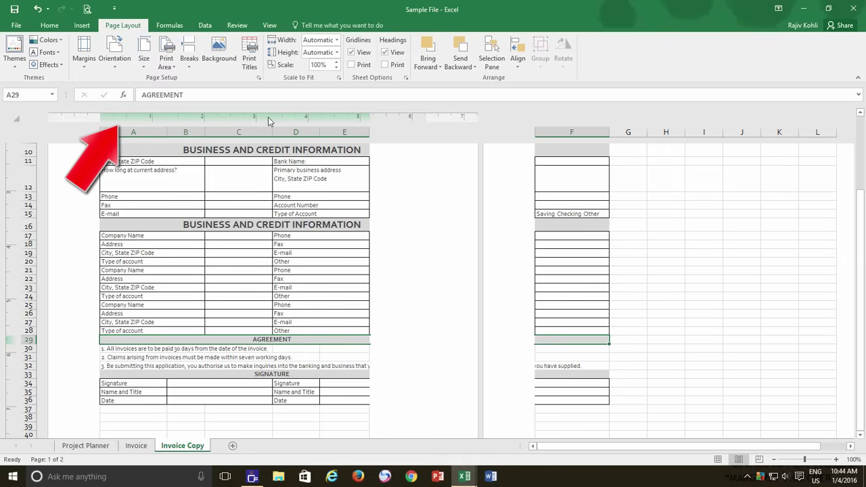
Step: Hide the ruler on the Invoice Copy sheet and show it again
{"action": "left_click", "coordinate": [268, 26]}
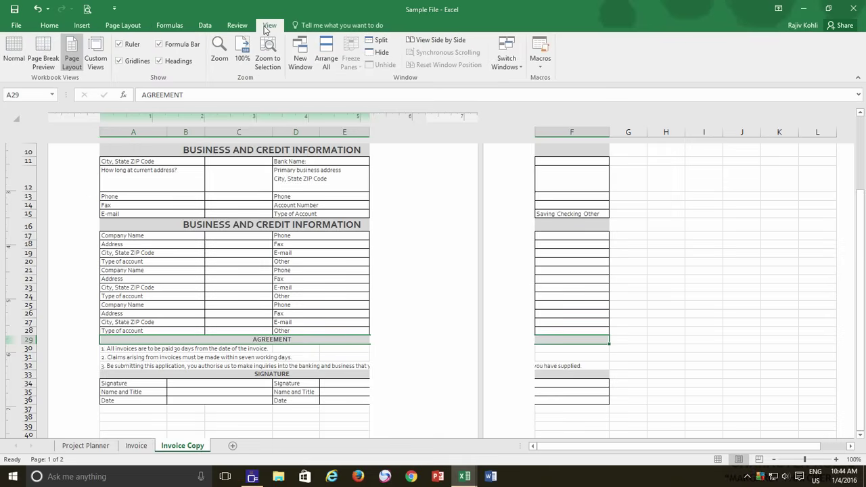
{"action": "left_click", "coordinate": [121, 45]}
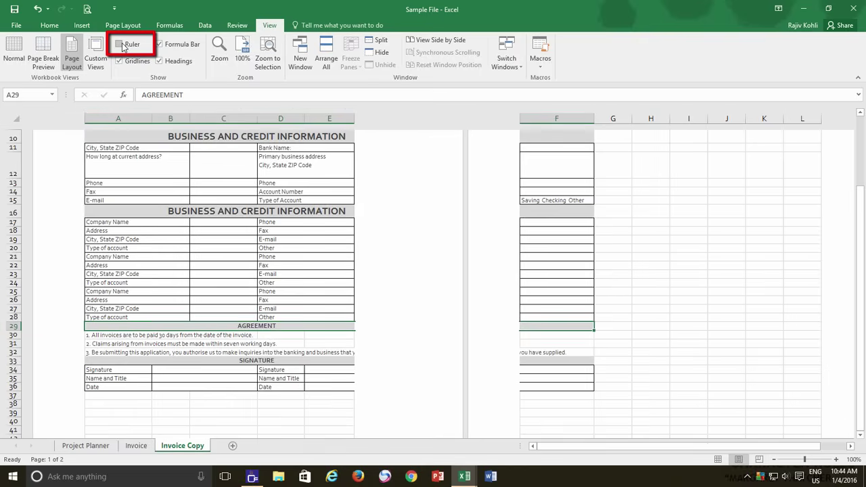
{"action": "left_click", "coordinate": [122, 45]}
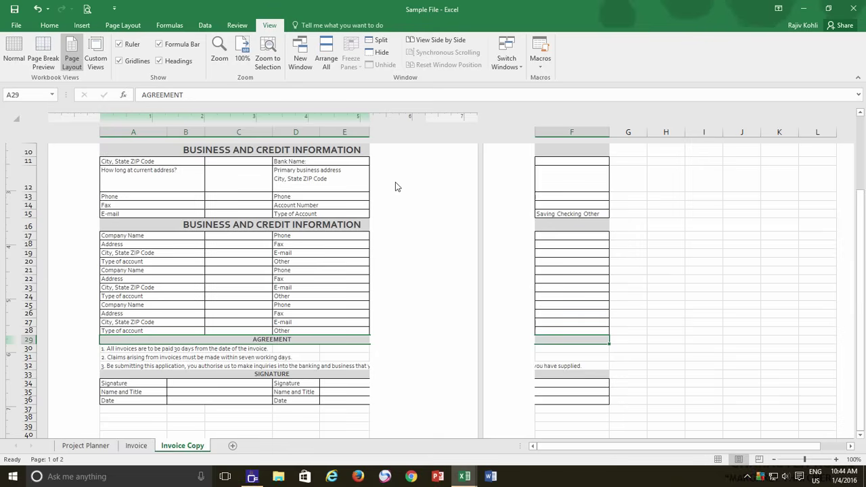
Step: Reduce the right page margin to about 0.48 inches on the ruler so that column F fits on the first page
{"action": "scroll", "coordinate": [586, 174], "scroll_direction": "up", "scroll_amount": 4}
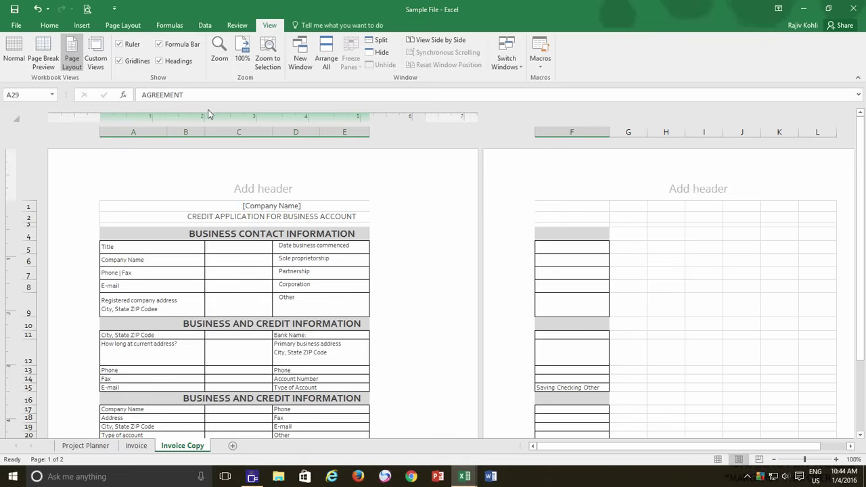
{"action": "left_click", "coordinate": [133, 27]}
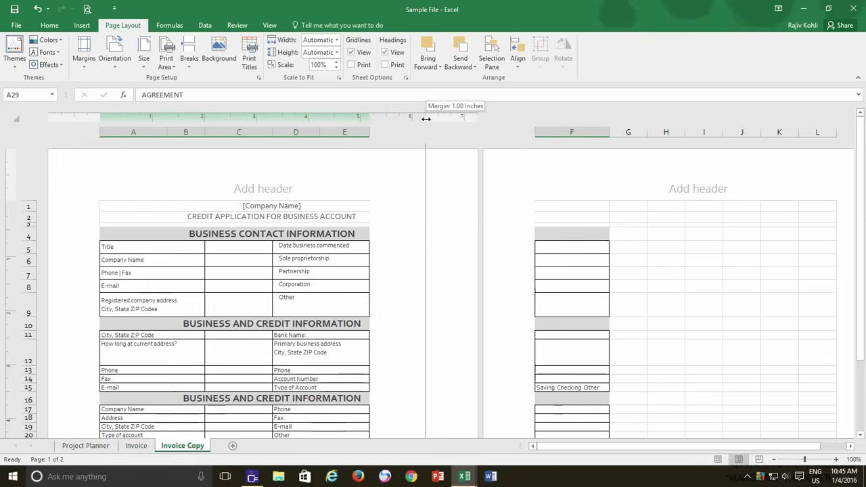
{"action": "left_click_drag", "start_coordinate": [509, 248], "coordinate": [521, 244]}
{"action": "left_click_drag", "start_coordinate": [432, 119], "coordinate": [452, 119]}
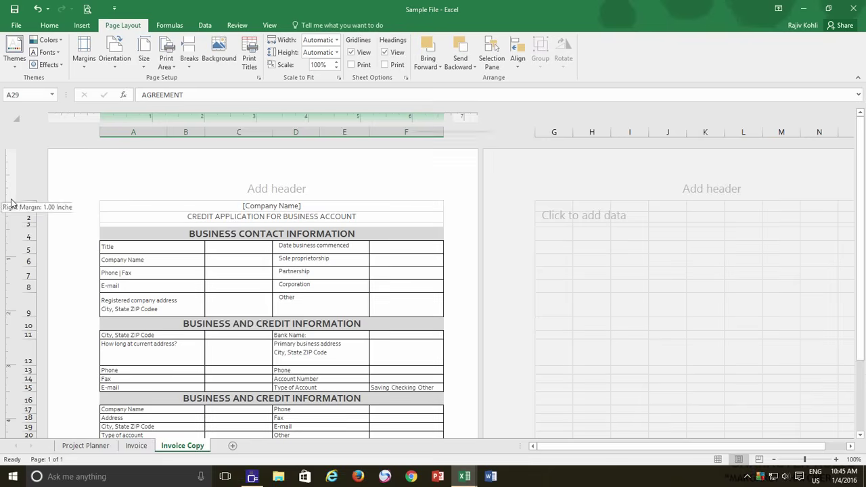
Step: Examine the top and bottom margins and the header and footer areas of the Invoice Copy page
{"action": "scroll", "coordinate": [28, 249], "scroll_direction": "down", "scroll_amount": 3}
{"action": "scroll", "coordinate": [28, 249], "scroll_direction": "down", "scroll_amount": 7}
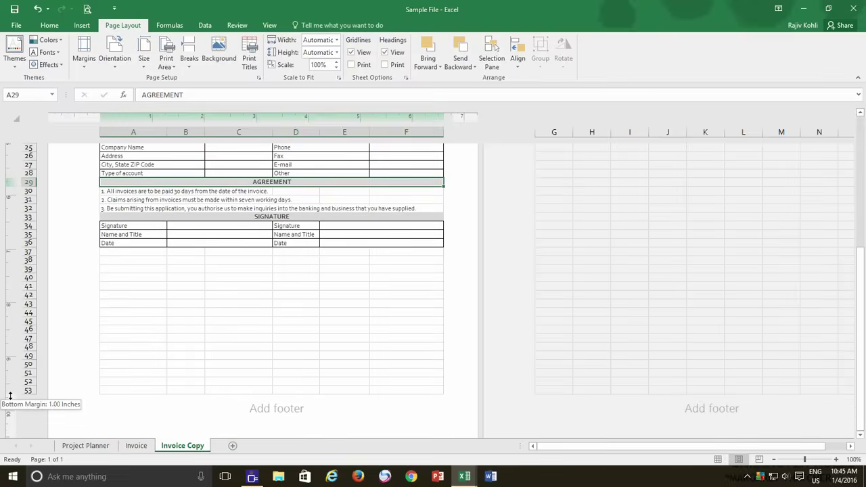
{"action": "scroll", "coordinate": [119, 284], "scroll_direction": "up", "scroll_amount": 4}
{"action": "scroll", "coordinate": [119, 284], "scroll_direction": "up", "scroll_amount": 5}
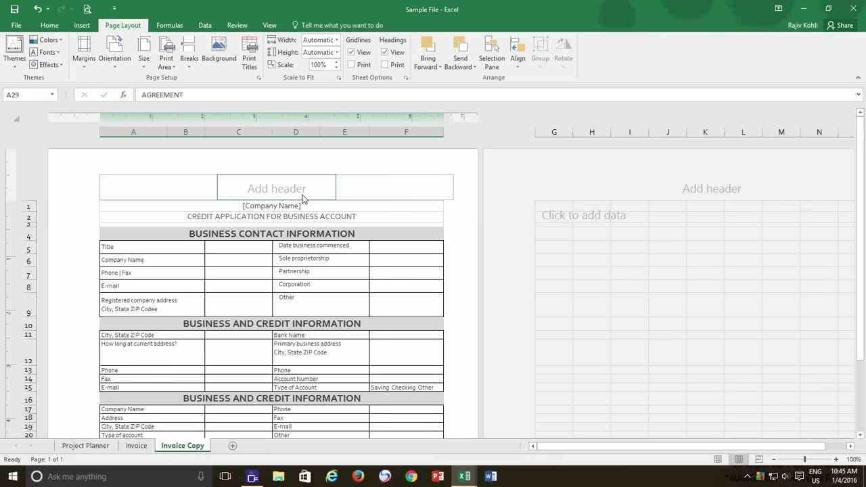
{"action": "scroll", "coordinate": [301, 237], "scroll_direction": "down", "scroll_amount": 9}
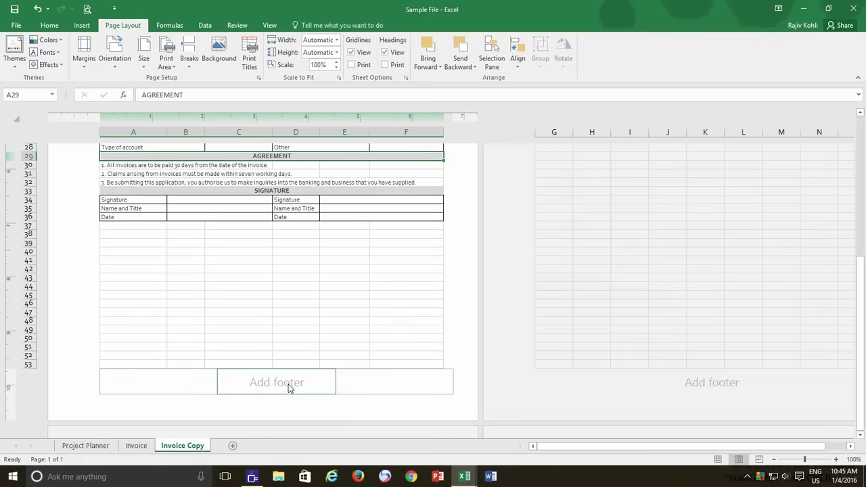
{"action": "scroll", "coordinate": [278, 329], "scroll_direction": "up", "scroll_amount": 9}
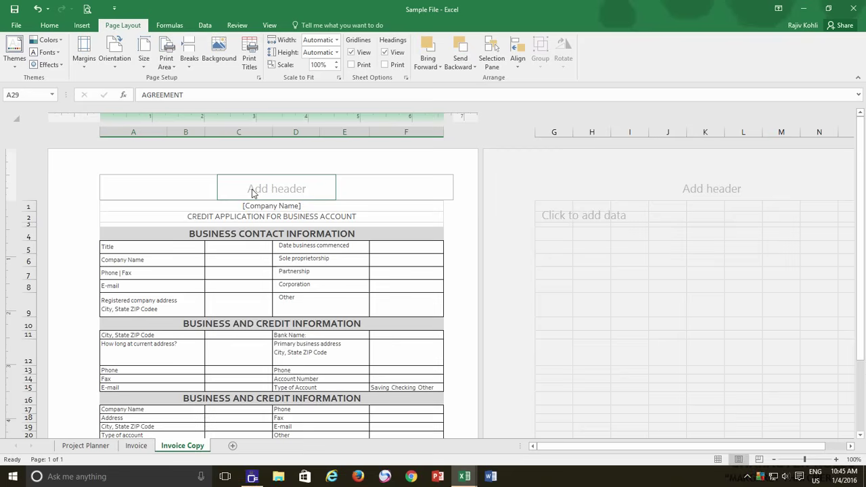
Step: Open the left header section and the center footer section for a look, leaving both empty
{"action": "left_click", "coordinate": [194, 190]}
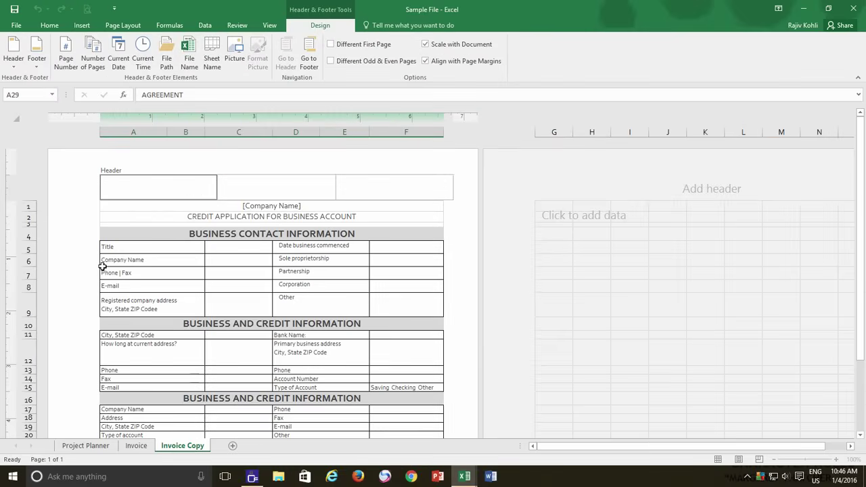
{"action": "left_click", "coordinate": [168, 345]}
{"action": "scroll", "coordinate": [166, 347], "scroll_direction": "down", "scroll_amount": 5}
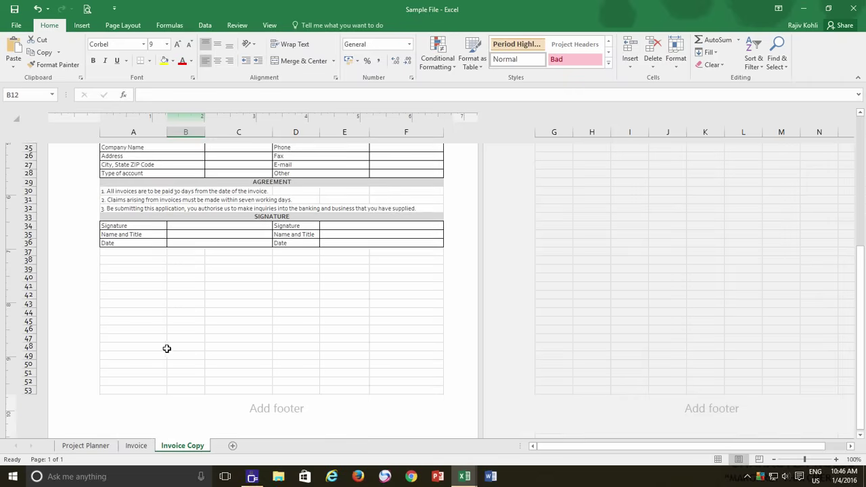
{"action": "left_click", "coordinate": [247, 408]}
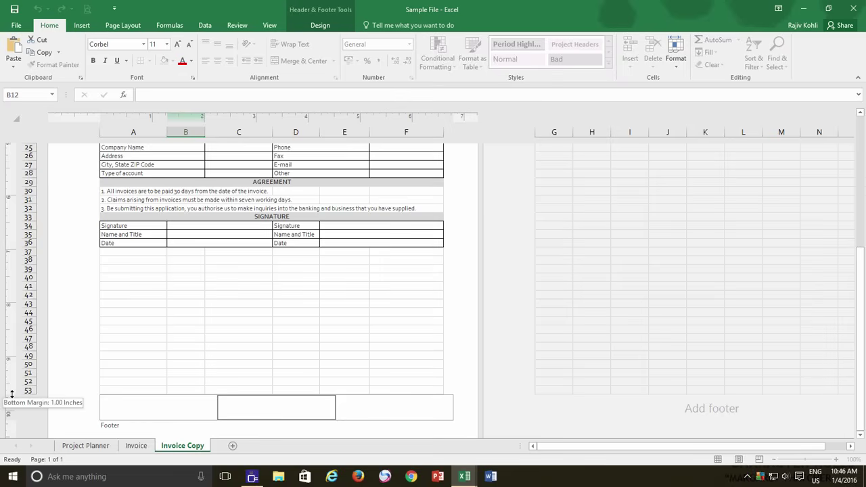
{"action": "left_click", "coordinate": [228, 226]}
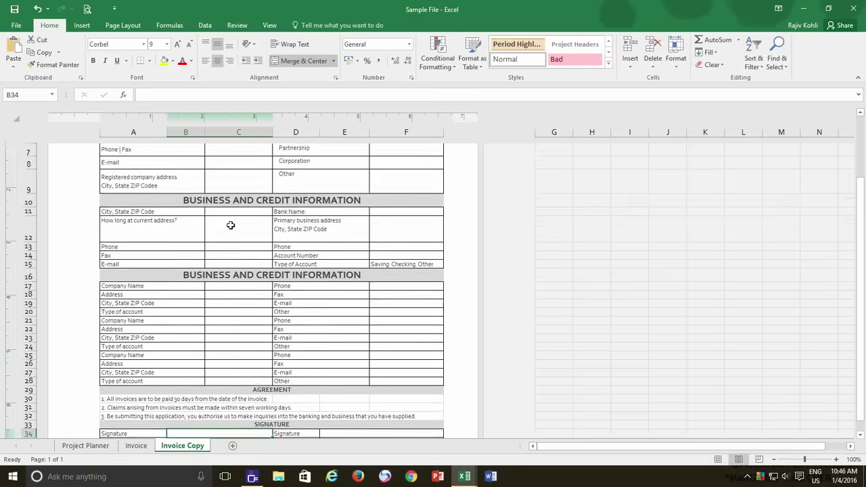
{"action": "scroll", "coordinate": [231, 225], "scroll_direction": "up", "scroll_amount": 3}
{"action": "left_click", "coordinate": [196, 217]}
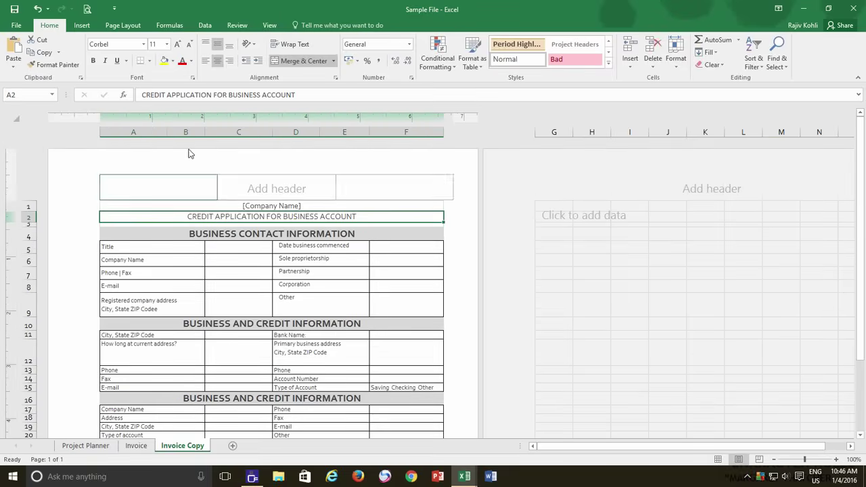
Step: Set custom page margins with a 0.7-inch top margin and a 0.3-inch header margin
{"action": "left_click", "coordinate": [123, 26]}
{"action": "left_click", "coordinate": [84, 53]}
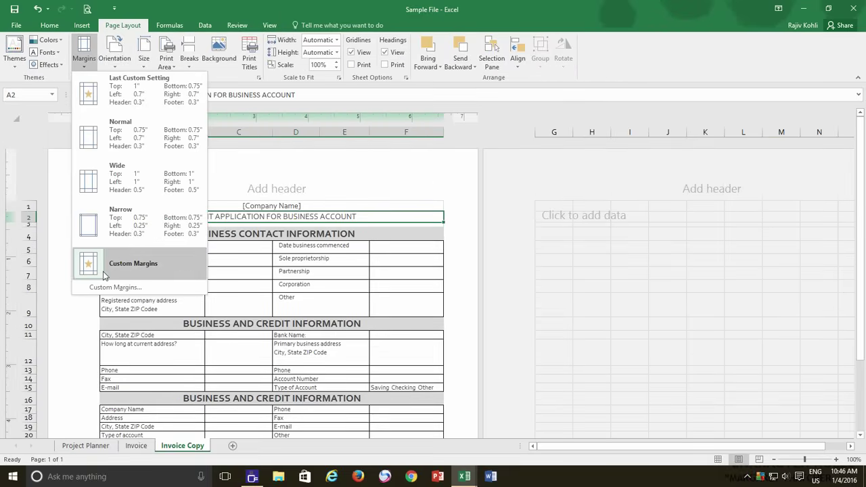
{"action": "left_click", "coordinate": [115, 287]}
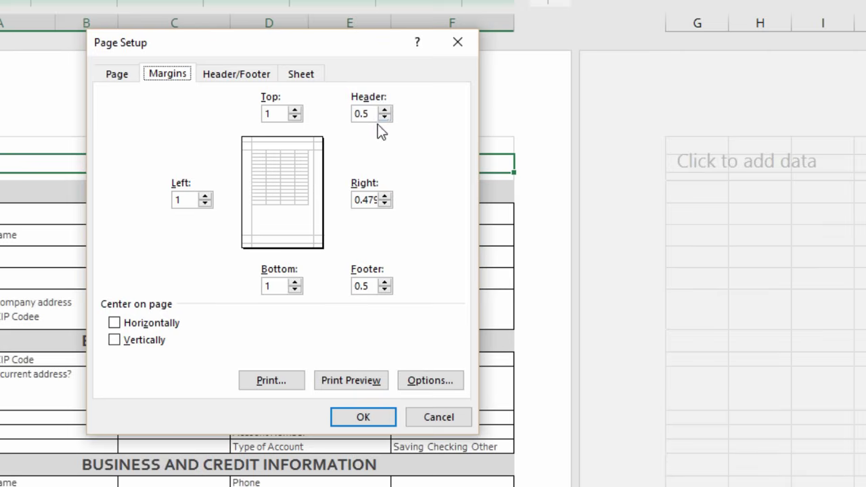
{"action": "left_click", "coordinate": [295, 118]}
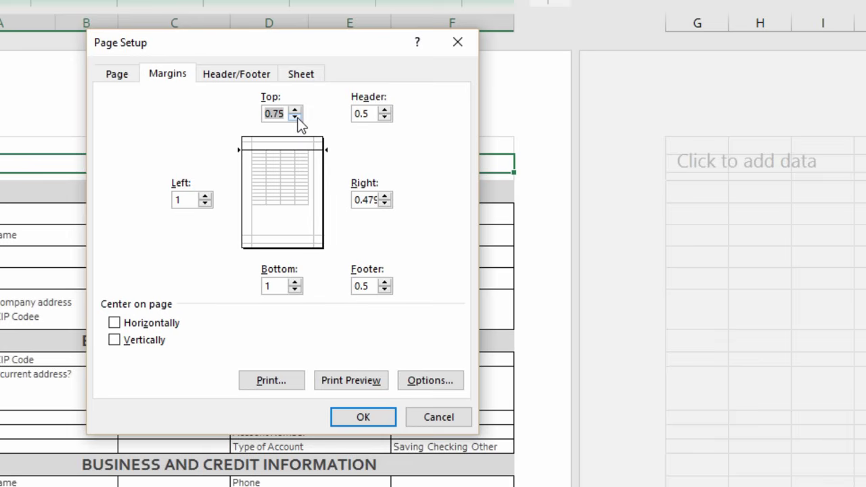
{"action": "left_click", "coordinate": [384, 118]}
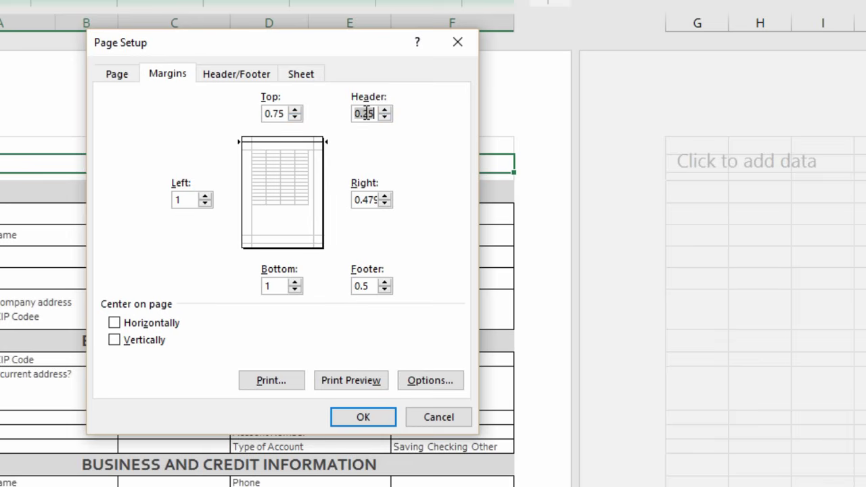
{"action": "left_click_drag", "start_coordinate": [366, 112], "coordinate": [386, 113]}
{"action": "left_click_drag", "start_coordinate": [289, 114], "coordinate": [273, 114]}
{"action": "type", "text": "7"}
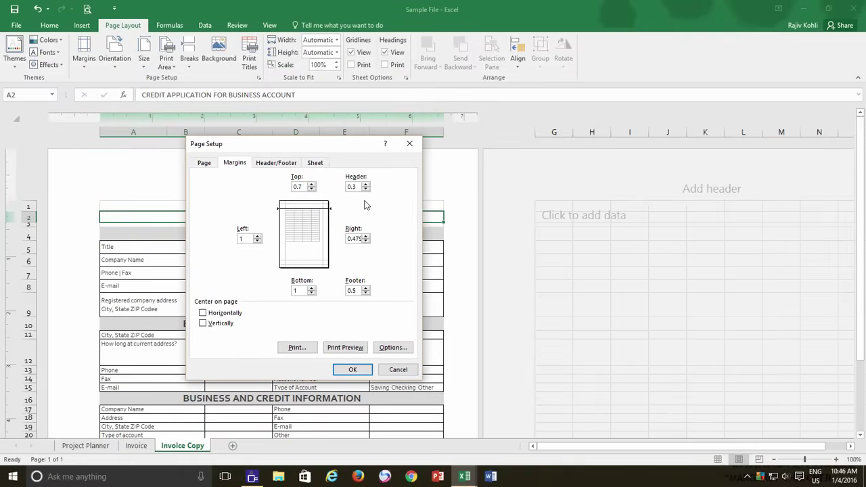
{"action": "left_click", "coordinate": [352, 369]}
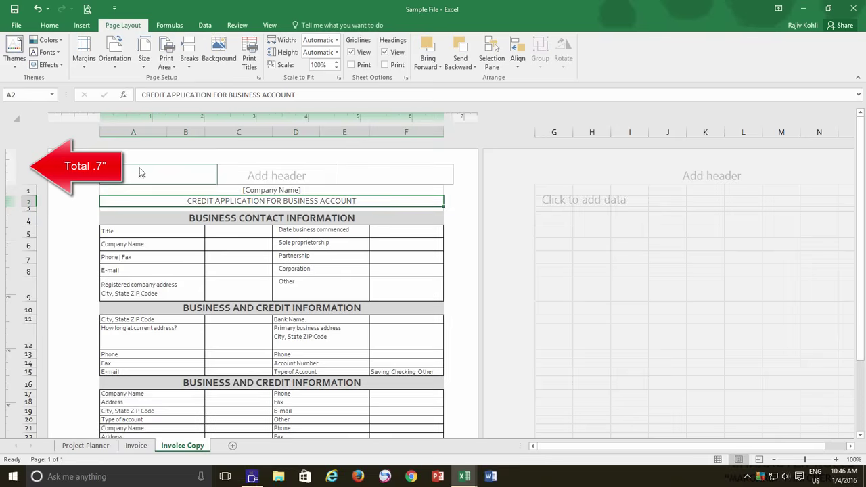
Step: Inspect the center header section under the new margins and open the center footer section at the page end
{"action": "left_click", "coordinate": [269, 169]}
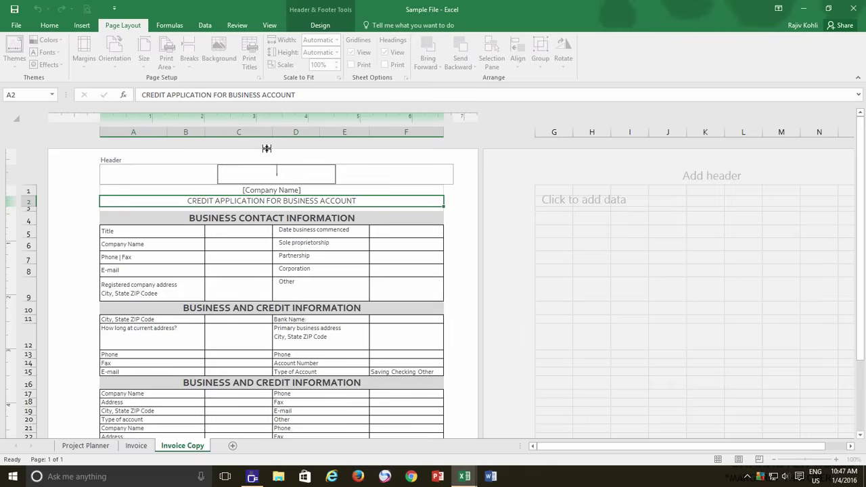
{"action": "left_click", "coordinate": [236, 256]}
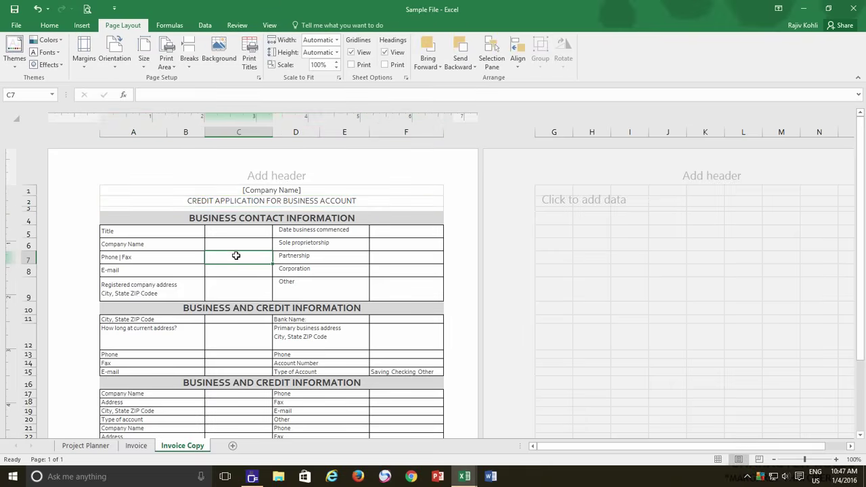
{"action": "scroll", "coordinate": [148, 247], "scroll_direction": "down", "scroll_amount": 8}
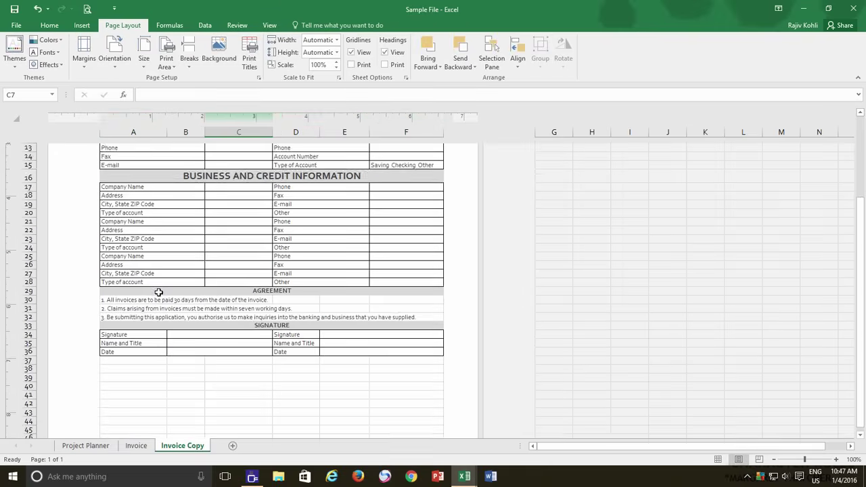
{"action": "scroll", "coordinate": [153, 317], "scroll_direction": "down", "scroll_amount": 1}
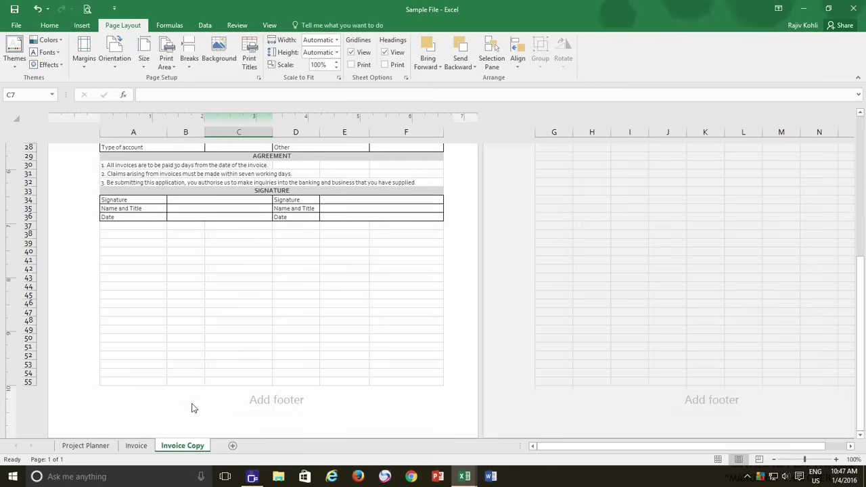
{"action": "left_click", "coordinate": [269, 401]}
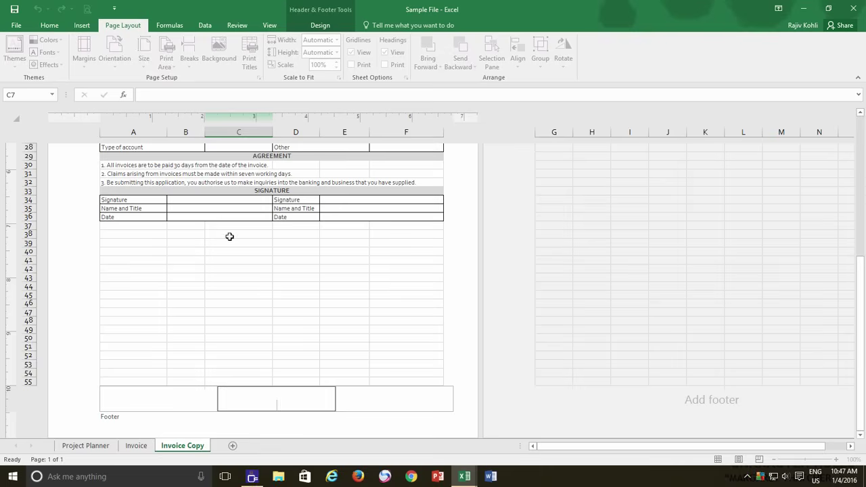
Step: Reduce the footer margin in the custom page margins and browse the preset headers and footers, keeping both at (none)
{"action": "left_click", "coordinate": [228, 235]}
{"action": "left_click", "coordinate": [84, 52]}
{"action": "left_click", "coordinate": [109, 254]}
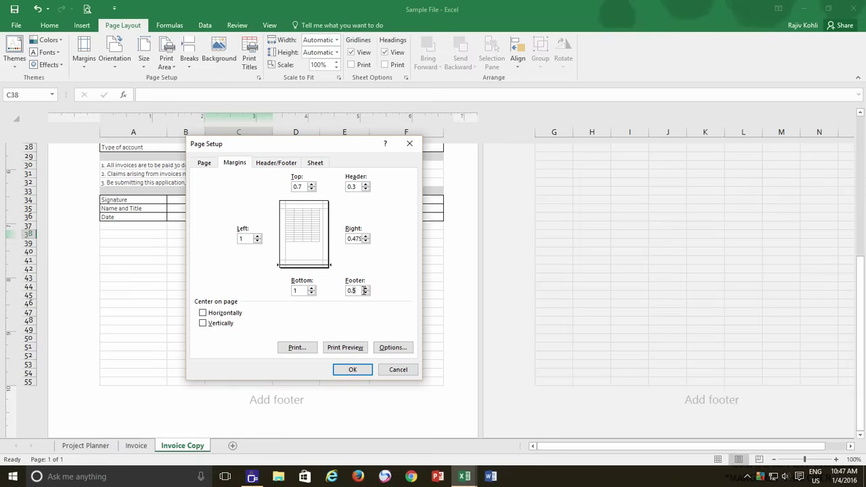
{"action": "left_click", "coordinate": [269, 163]}
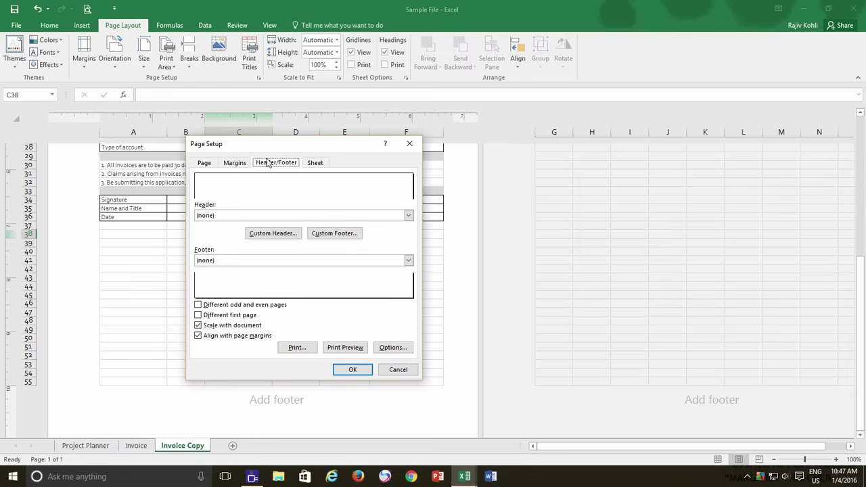
{"action": "left_click", "coordinate": [264, 216]}
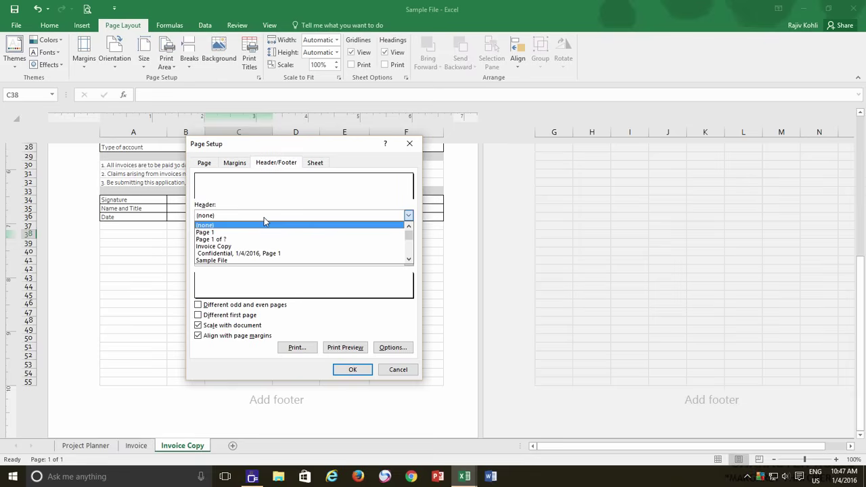
{"action": "left_click", "coordinate": [263, 218]}
{"action": "left_click", "coordinate": [260, 261]}
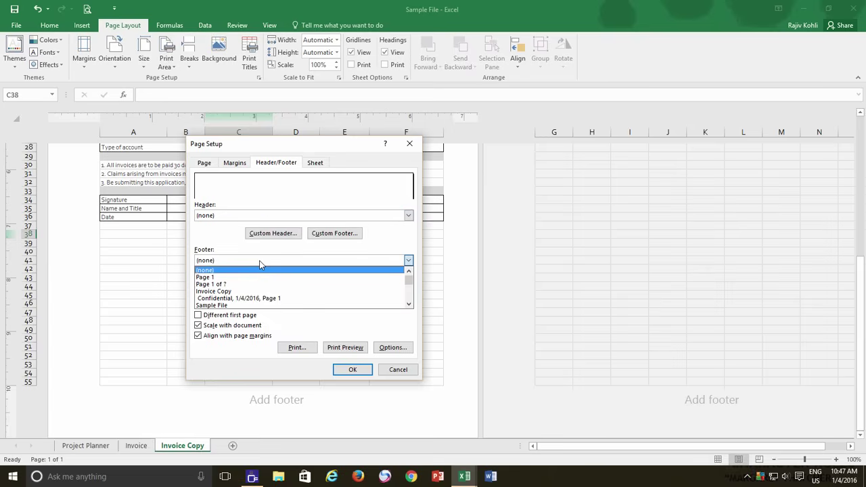
{"action": "left_click", "coordinate": [260, 265]}
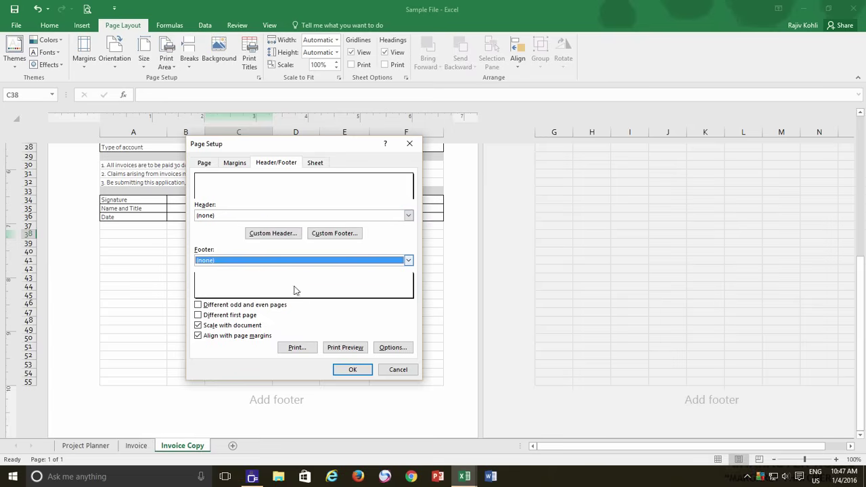
{"action": "left_click", "coordinate": [352, 370]}
Step: Open the left, center and right header sections of the first page for a look, leaving them empty
{"action": "scroll", "coordinate": [269, 243], "scroll_direction": "up", "scroll_amount": 9}
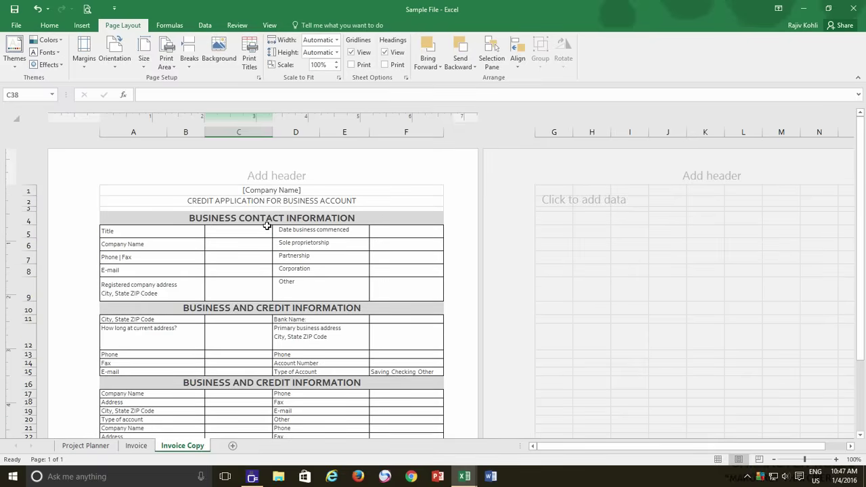
{"action": "left_click", "coordinate": [265, 174]}
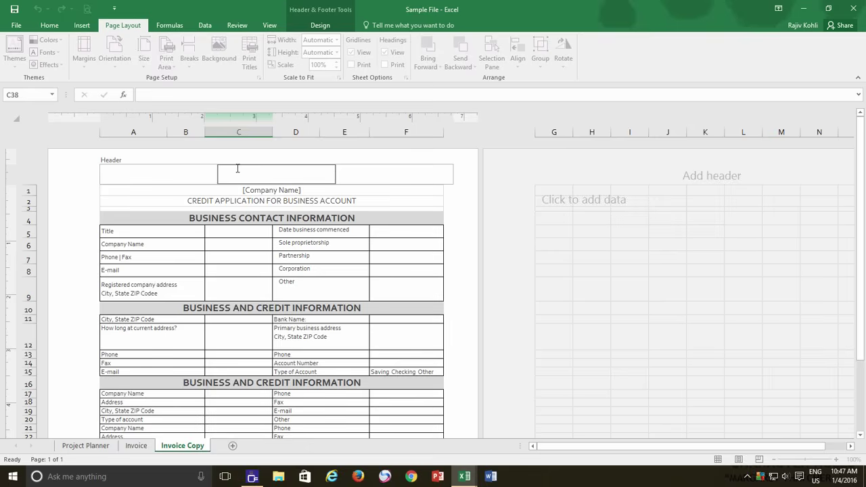
{"action": "left_click", "coordinate": [163, 175]}
{"action": "left_click", "coordinate": [280, 177]}
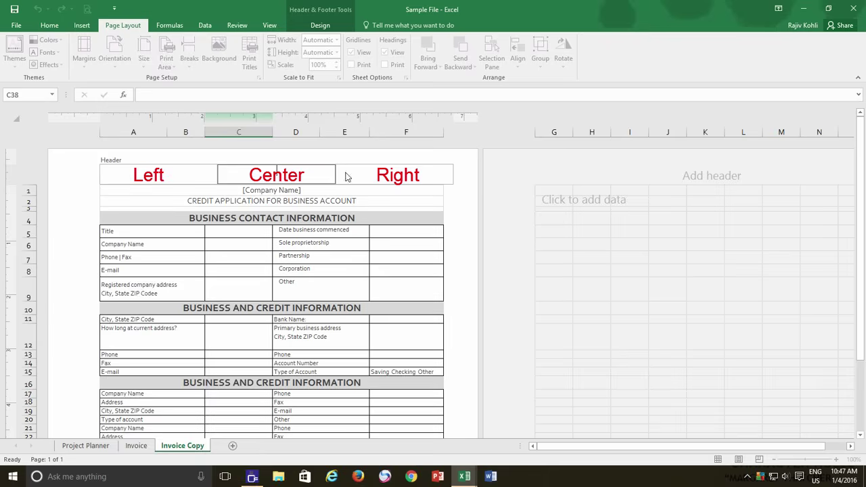
{"action": "left_click", "coordinate": [396, 175]}
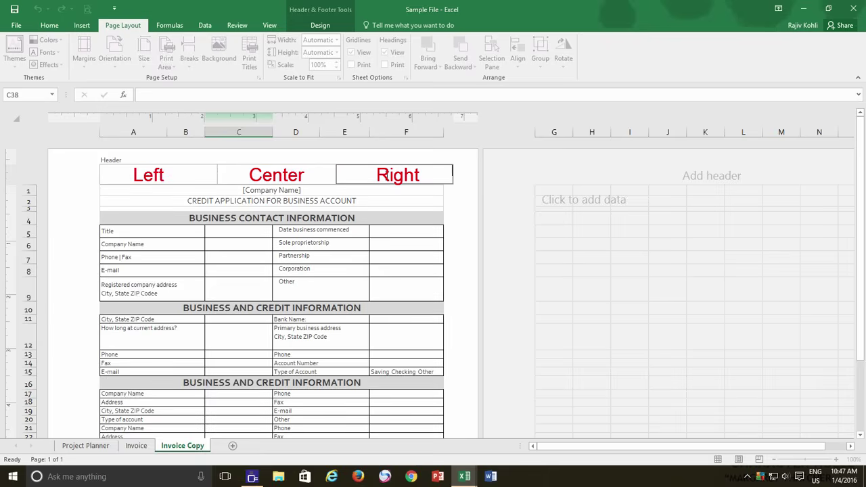
Step: Enter "Kohli Computers" in the center header section
{"action": "left_click", "coordinate": [288, 178]}
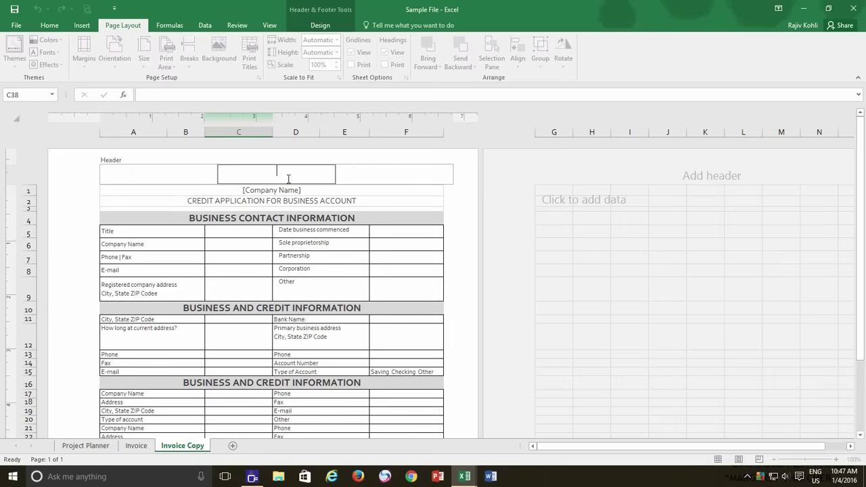
{"action": "left_click", "coordinate": [321, 31]}
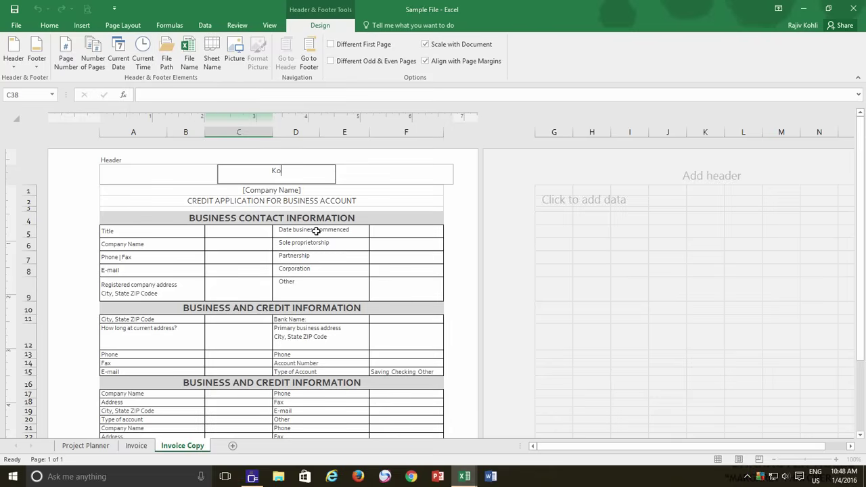
{"action": "type", "text": "i Computers"}
{"action": "left_click", "coordinate": [376, 344]}
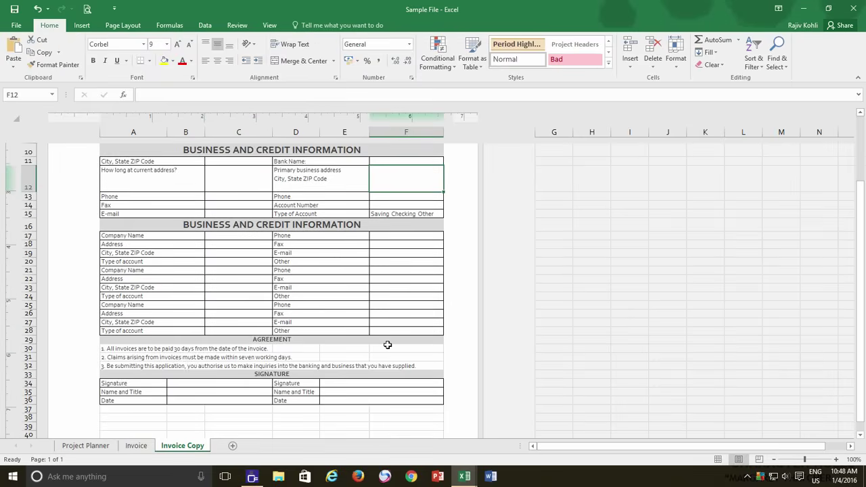
Step: Insert the automatic page number in the right footer section
{"action": "scroll", "coordinate": [388, 346], "scroll_direction": "down", "scroll_amount": 6}
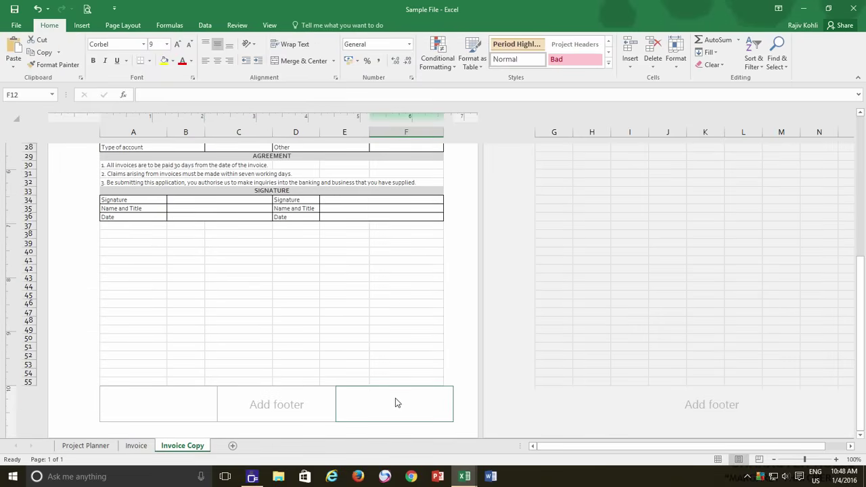
{"action": "left_click", "coordinate": [398, 395]}
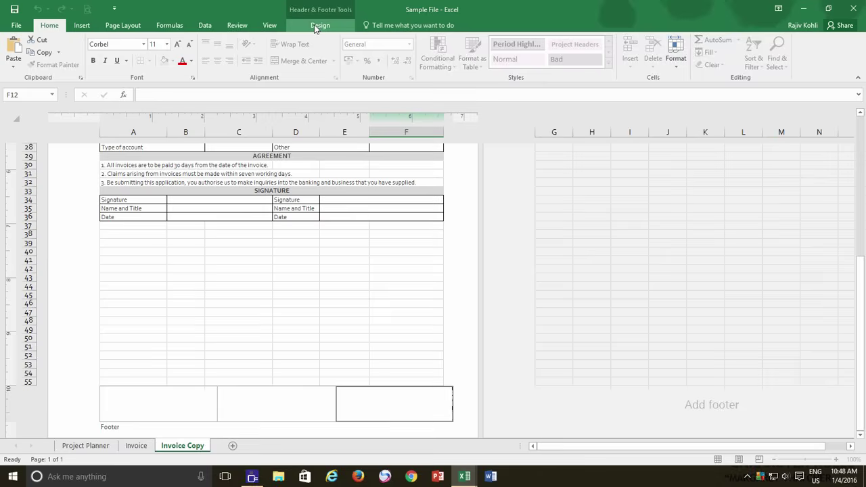
{"action": "left_click", "coordinate": [320, 25]}
{"action": "left_click", "coordinate": [66, 61]}
{"action": "left_click", "coordinate": [342, 350]}
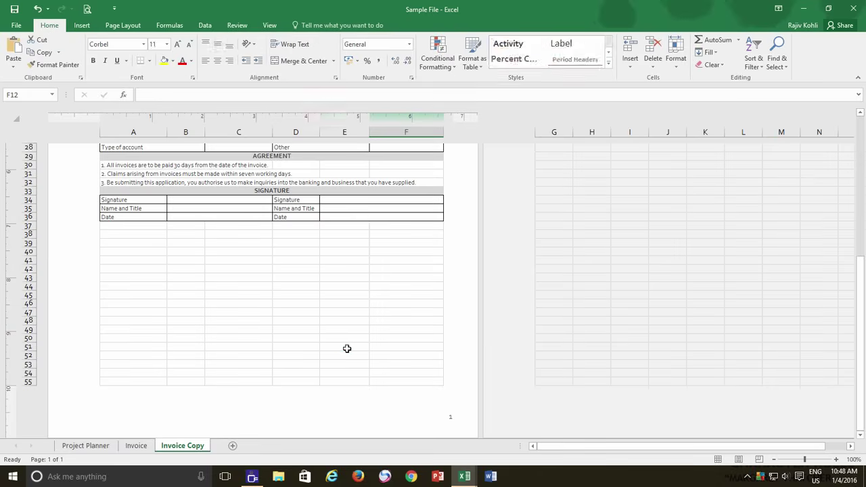
Step: Enter 1 in cell A56 on the second page and check that page's header and footer page number
{"action": "scroll", "coordinate": [339, 358], "scroll_direction": "down", "scroll_amount": 5}
{"action": "left_click", "coordinate": [124, 328]}
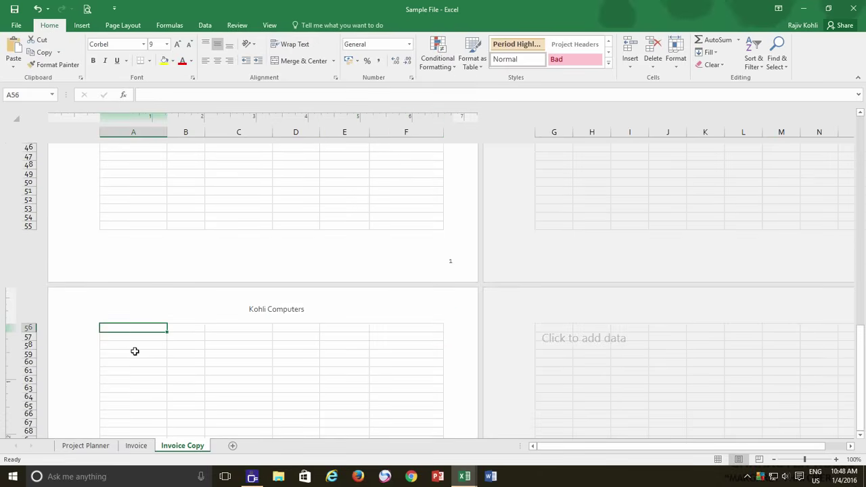
{"action": "left_click", "coordinate": [138, 351]}
{"action": "scroll", "coordinate": [143, 369], "scroll_direction": "down", "scroll_amount": 7}
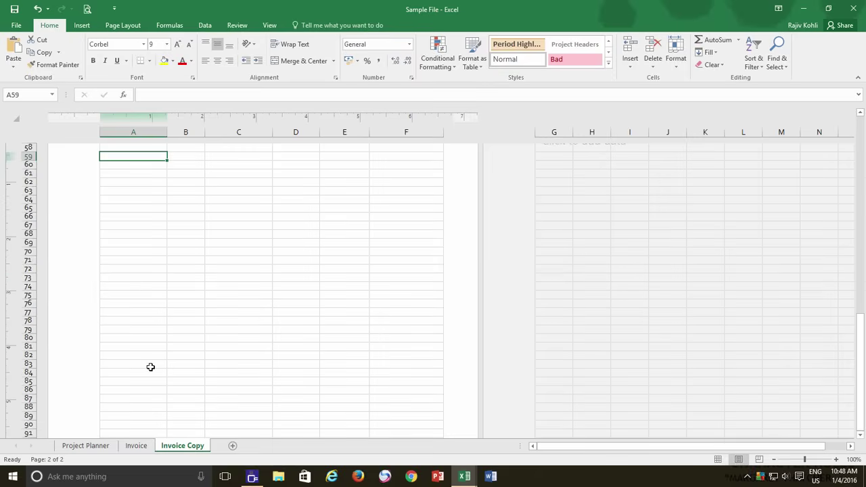
{"action": "scroll", "coordinate": [161, 366], "scroll_direction": "down", "scroll_amount": 8}
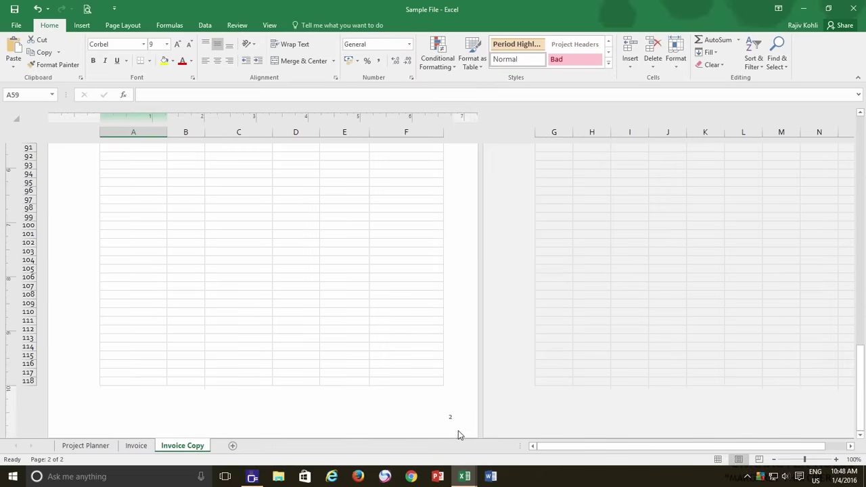
{"action": "scroll", "coordinate": [340, 323], "scroll_direction": "up", "scroll_amount": 16}
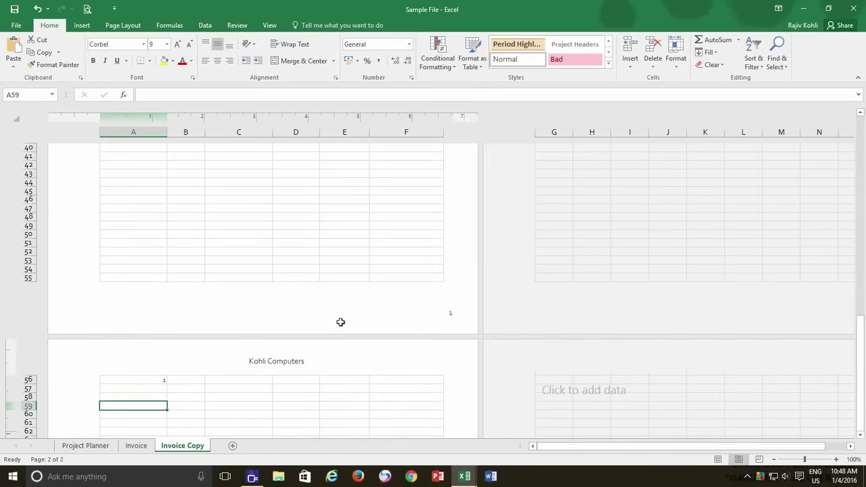
{"action": "scroll", "coordinate": [341, 323], "scroll_direction": "up", "scroll_amount": 12}
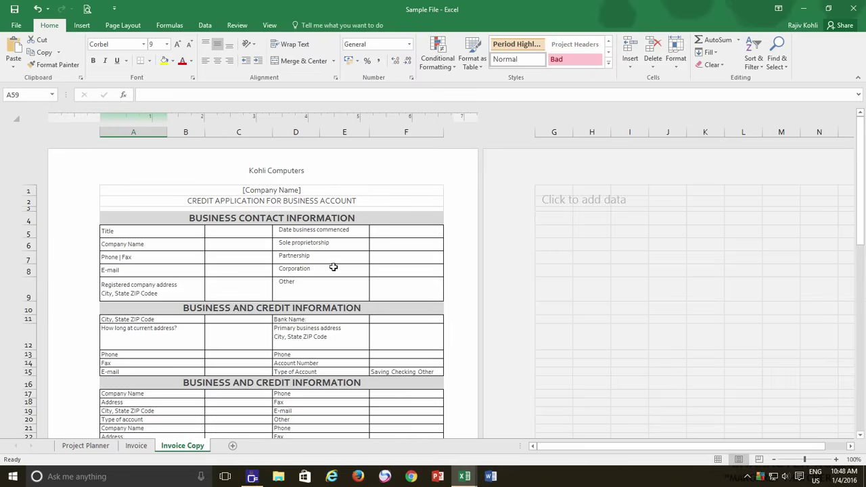
Step: Set the paper size to Letter 8 1/2 x 11 in
{"action": "left_click", "coordinate": [123, 25]}
{"action": "left_click", "coordinate": [85, 59]}
{"action": "left_click", "coordinate": [142, 60]}
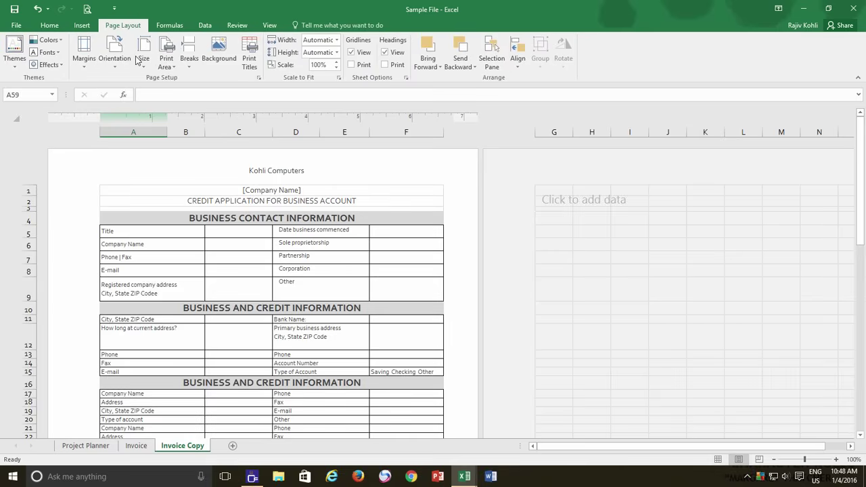
{"action": "left_click", "coordinate": [142, 60]}
{"action": "scroll", "coordinate": [192, 230], "scroll_direction": "down", "scroll_amount": 1}
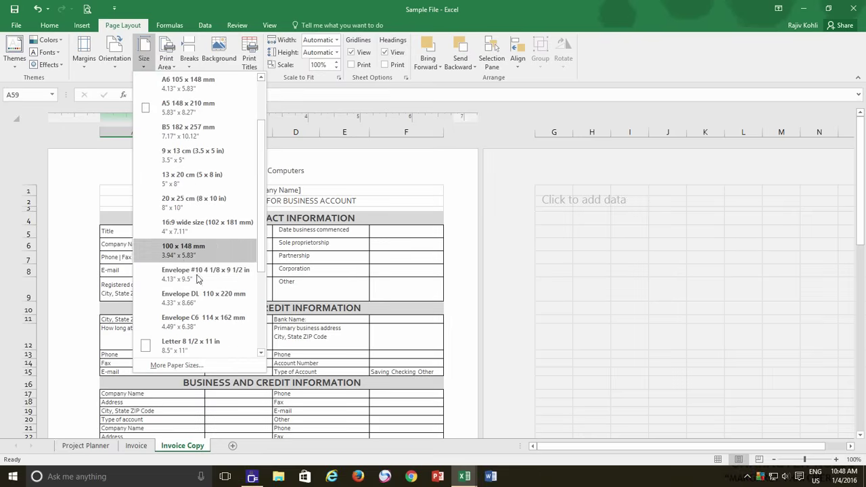
{"action": "left_click", "coordinate": [183, 343]}
Step: Try landscape orientation for the page and return it to portrait
{"action": "left_click", "coordinate": [122, 61]}
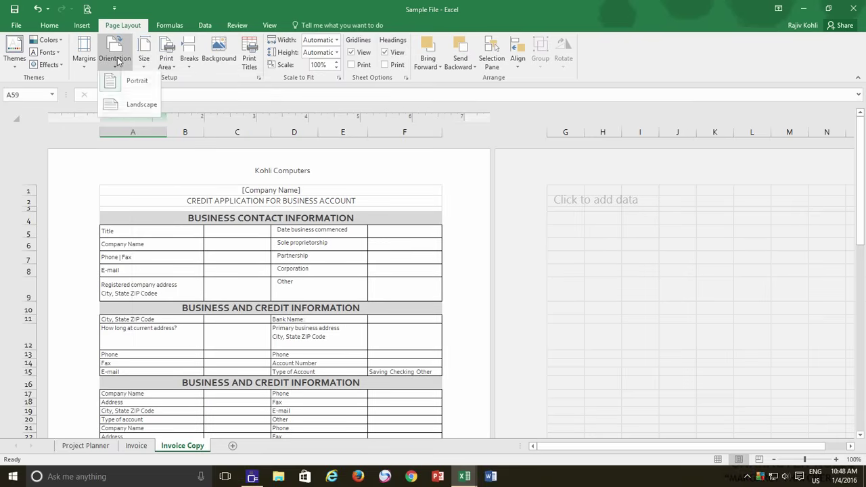
{"action": "left_click", "coordinate": [122, 109]}
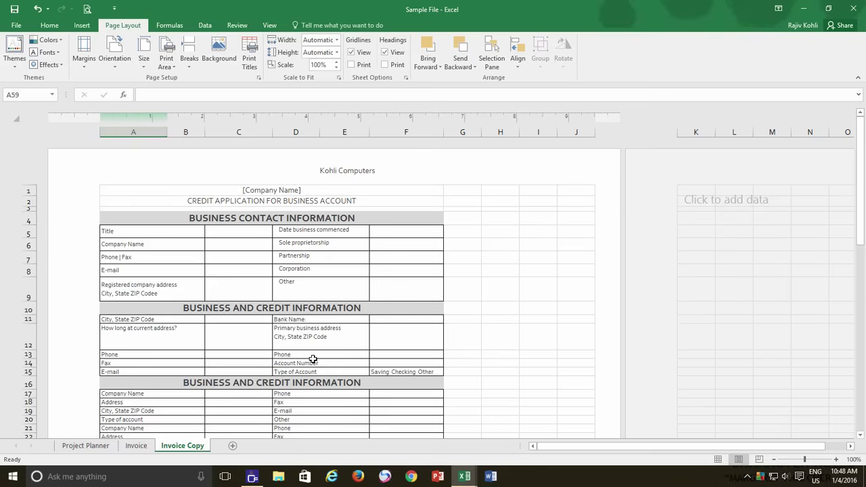
{"action": "left_click", "coordinate": [115, 54]}
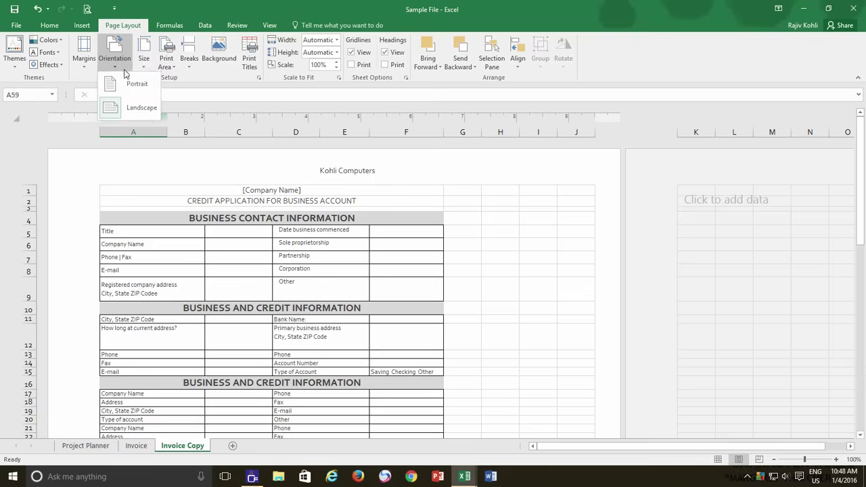
{"action": "left_click", "coordinate": [145, 103]}
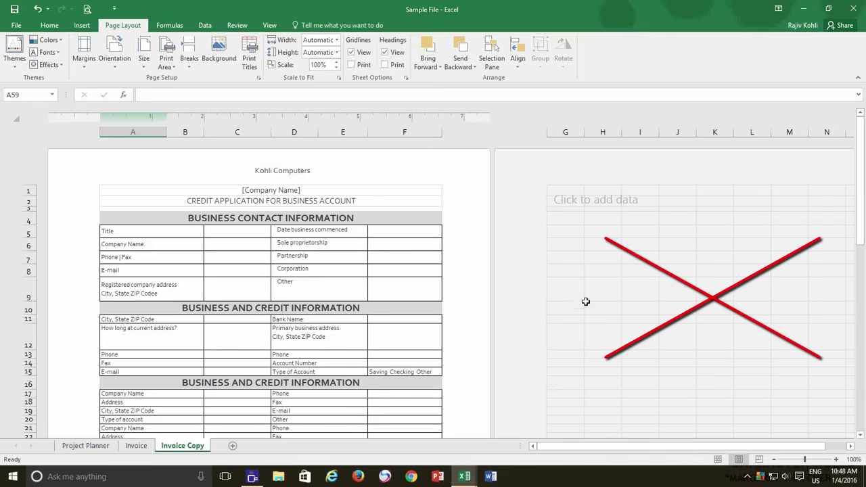
Step: Insert a page break at cell A30, directly below the AGREEMENT heading
{"action": "scroll", "coordinate": [447, 257], "scroll_direction": "down", "scroll_amount": 5}
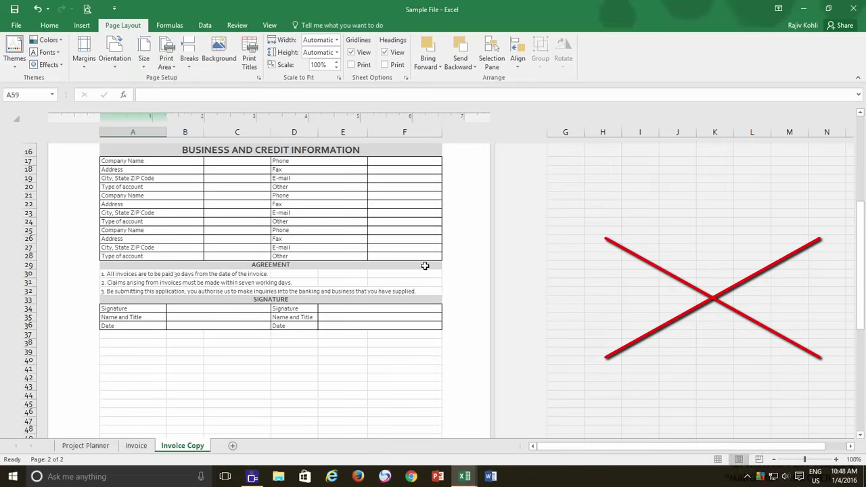
{"action": "scroll", "coordinate": [442, 241], "scroll_direction": "up", "scroll_amount": 4}
{"action": "scroll", "coordinate": [450, 233], "scroll_direction": "up", "scroll_amount": 2}
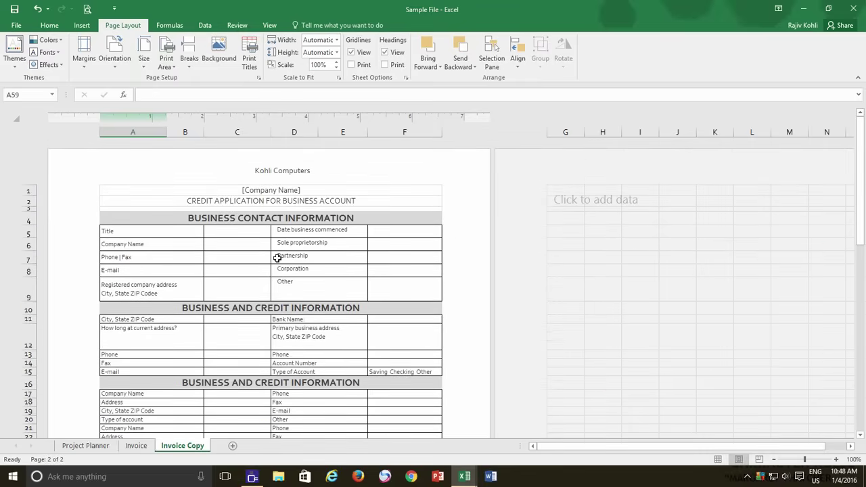
{"action": "scroll", "coordinate": [274, 261], "scroll_direction": "down", "scroll_amount": 5}
{"action": "scroll", "coordinate": [272, 267], "scroll_direction": "down", "scroll_amount": 4}
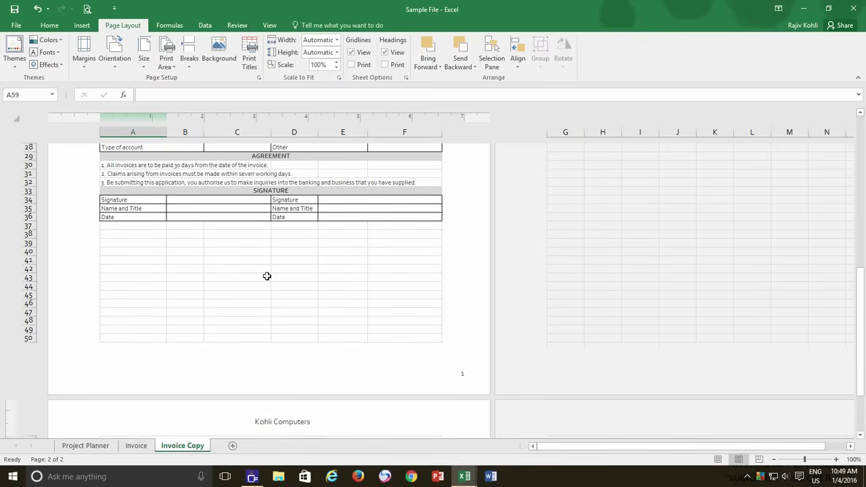
{"action": "scroll", "coordinate": [264, 264], "scroll_direction": "up", "scroll_amount": 3}
{"action": "scroll", "coordinate": [264, 260], "scroll_direction": "up", "scroll_amount": 1}
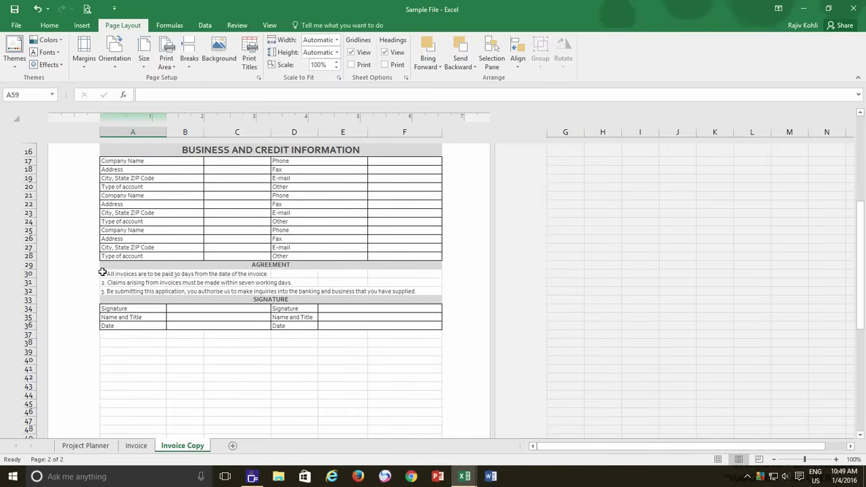
{"action": "left_click", "coordinate": [103, 273]}
{"action": "left_click", "coordinate": [189, 58]}
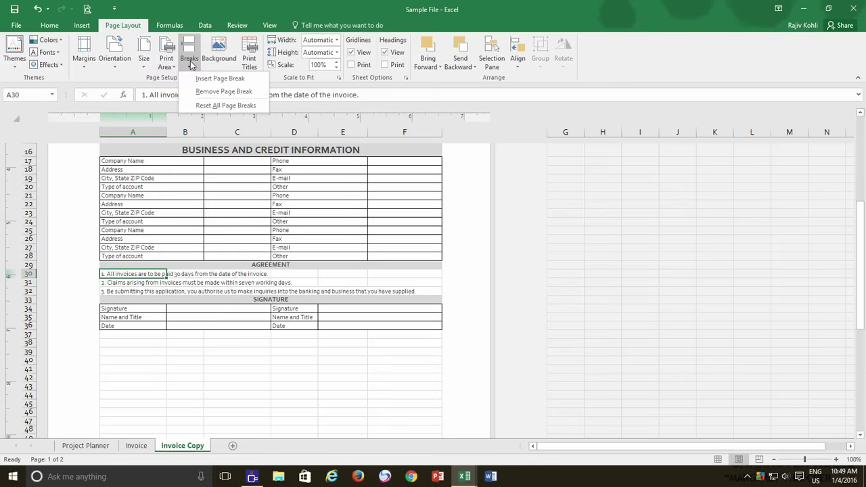
{"action": "left_click", "coordinate": [199, 78]}
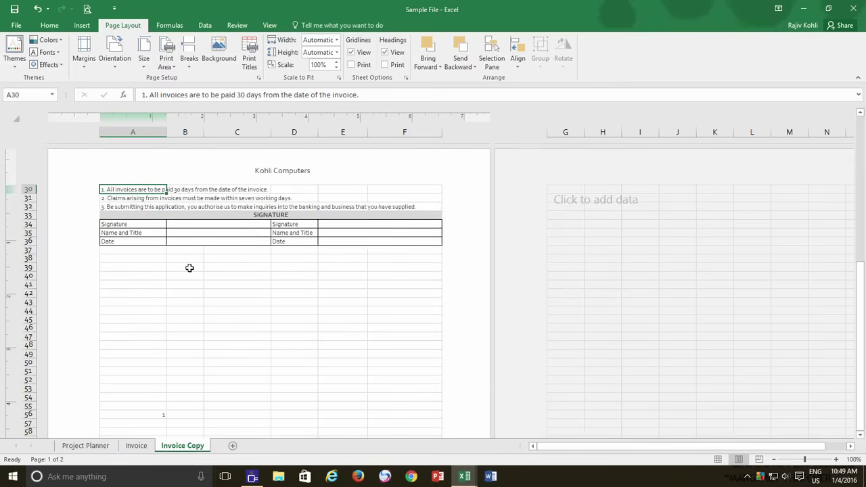
Step: Examine how the invoice is split between the first and second pages around the inserted page break
{"action": "scroll", "coordinate": [189, 267], "scroll_direction": "up", "scroll_amount": 3}
{"action": "scroll", "coordinate": [190, 267], "scroll_direction": "up", "scroll_amount": 5}
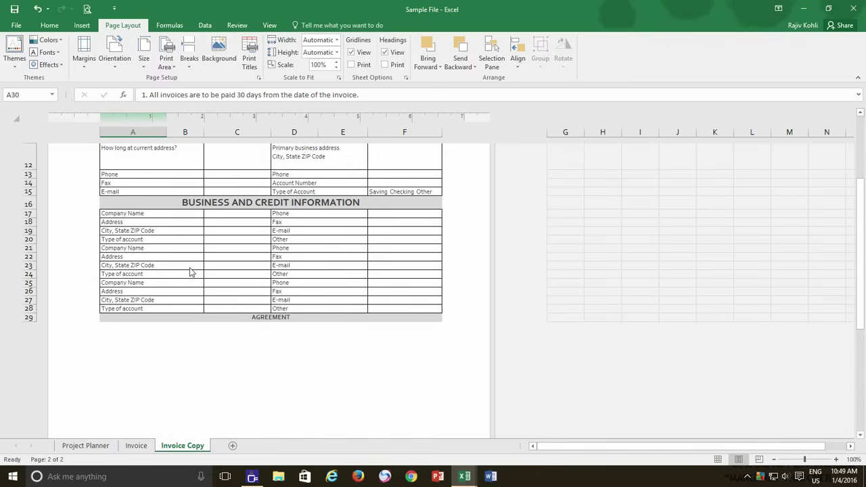
{"action": "scroll", "coordinate": [148, 311], "scroll_direction": "down", "scroll_amount": 5}
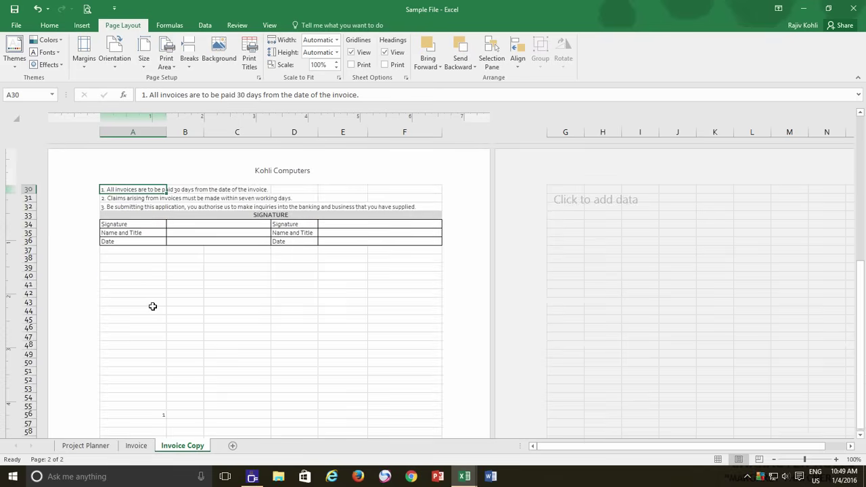
{"action": "scroll", "coordinate": [158, 301], "scroll_direction": "up", "scroll_amount": 3}
{"action": "scroll", "coordinate": [152, 237], "scroll_direction": "up", "scroll_amount": 3}
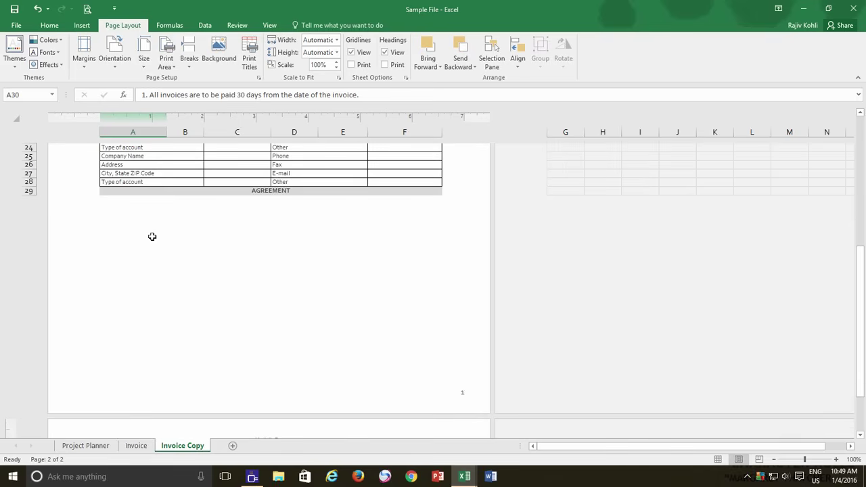
{"action": "scroll", "coordinate": [153, 236], "scroll_direction": "up", "scroll_amount": 6}
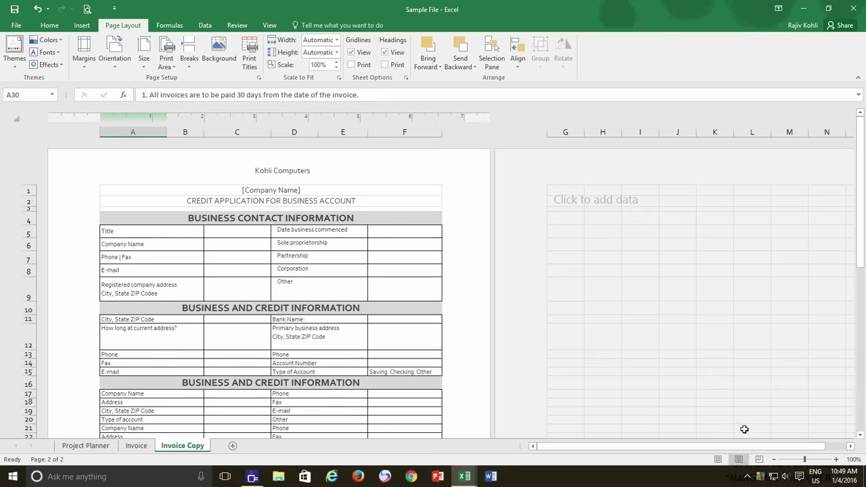
Step: View the sheet in Normal view and return to Page Layout view
{"action": "left_click", "coordinate": [718, 460]}
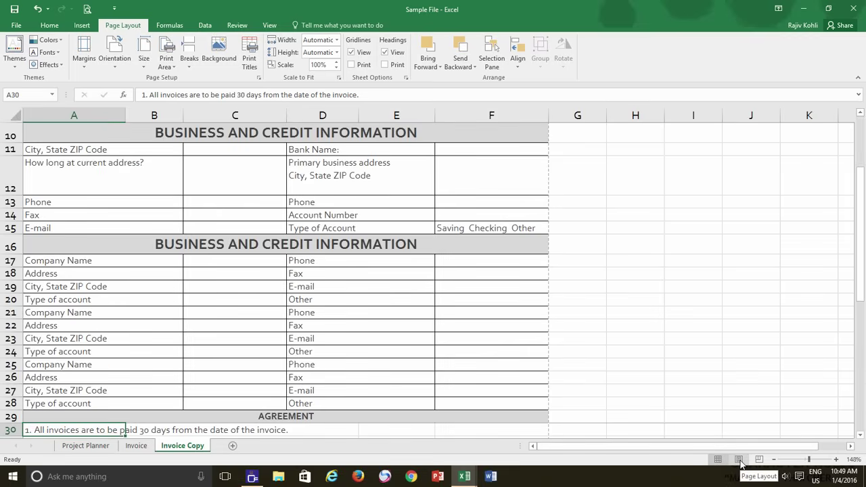
{"action": "left_click", "coordinate": [739, 459]}
{"action": "scroll", "coordinate": [543, 341], "scroll_direction": "up", "scroll_amount": 5}
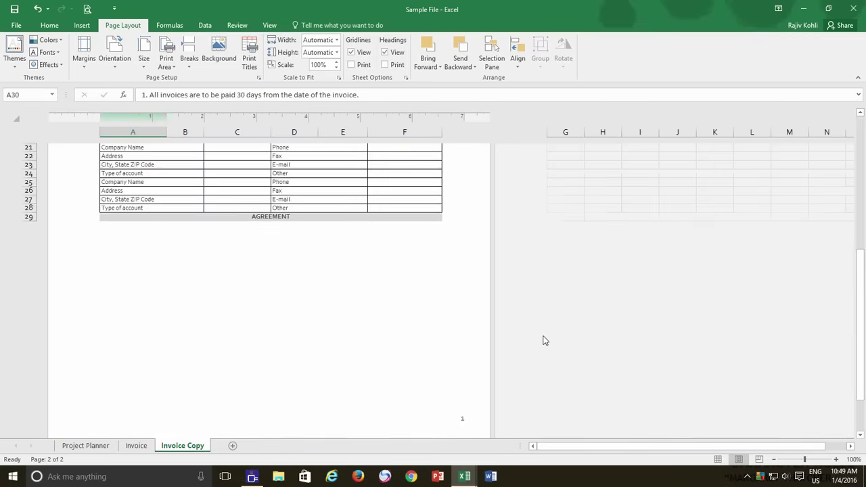